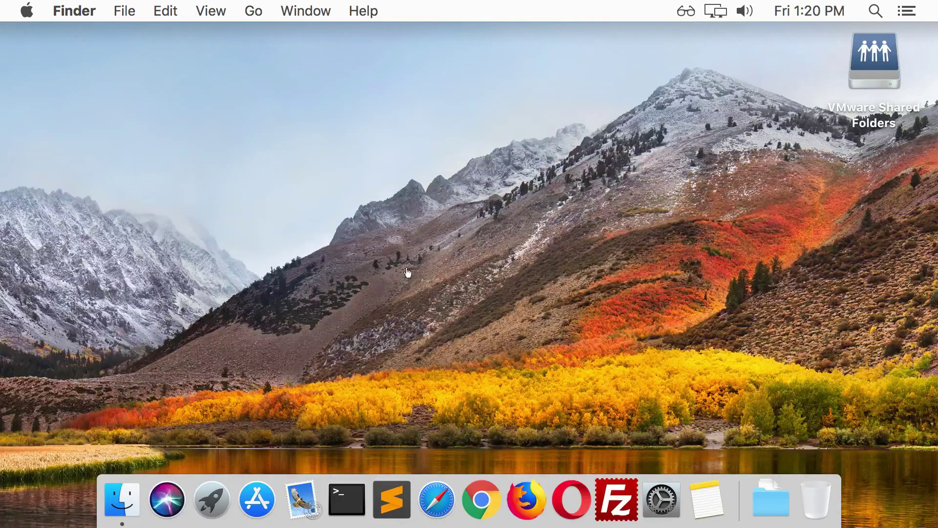
Find 'displays' with Spotlight and open the Displays preferences
{"action": "right_click", "coordinate": [360, 182]}
{"action": "left_click", "coordinate": [300, 181]}
{"action": "key", "text": "super+space"}
{"action": "type", "text": "displa"}
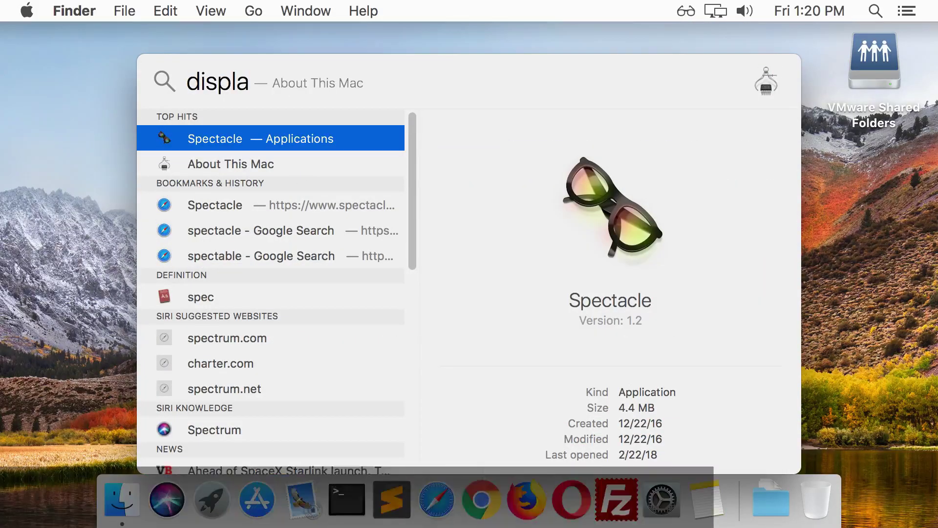
{"action": "key", "text": "Down"}
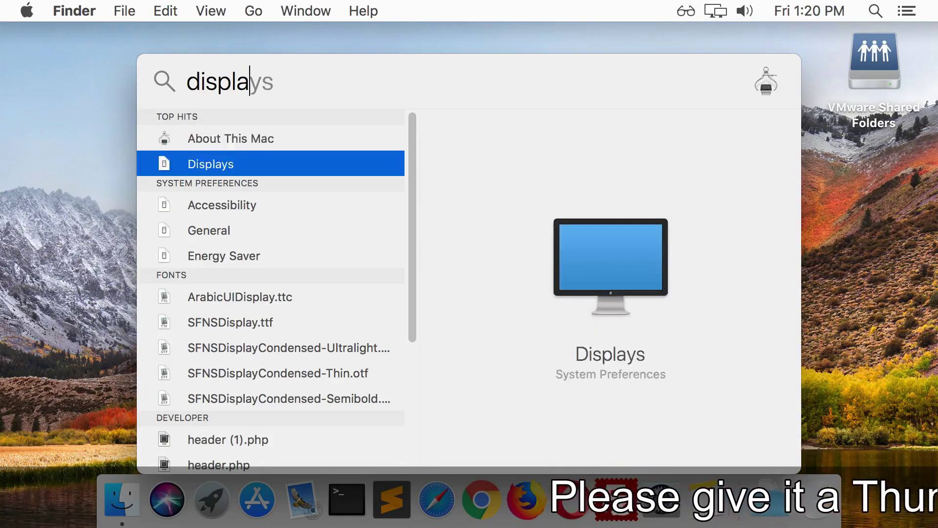
{"action": "key", "text": "Return"}
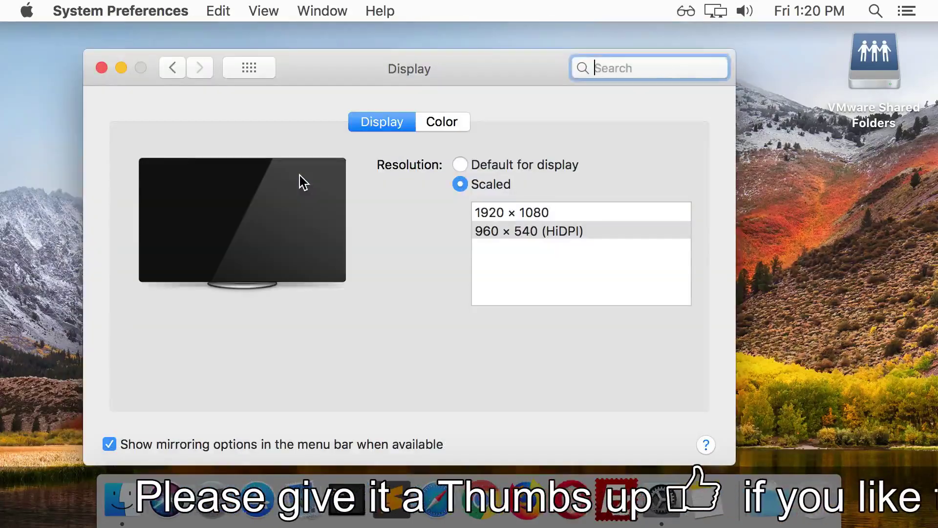
{"action": "left_click", "coordinate": [503, 233]}
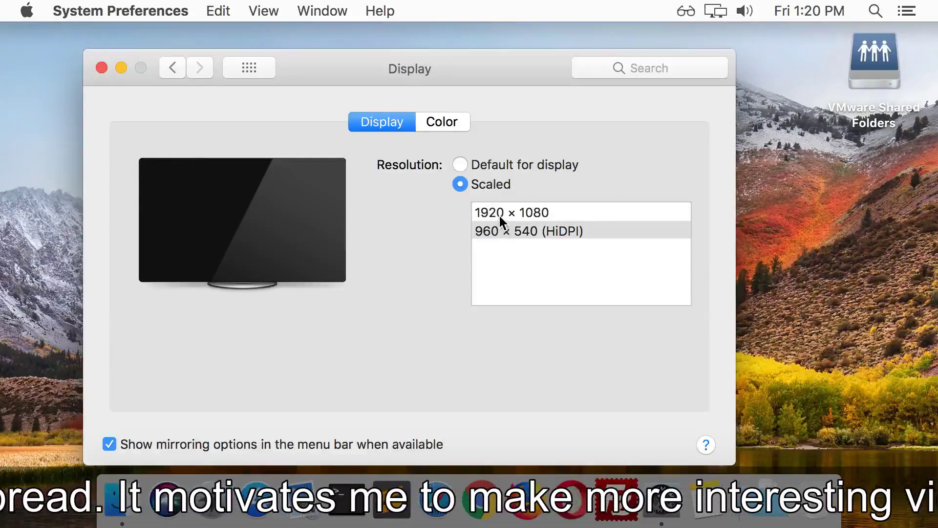
{"action": "left_click", "coordinate": [499, 214]}
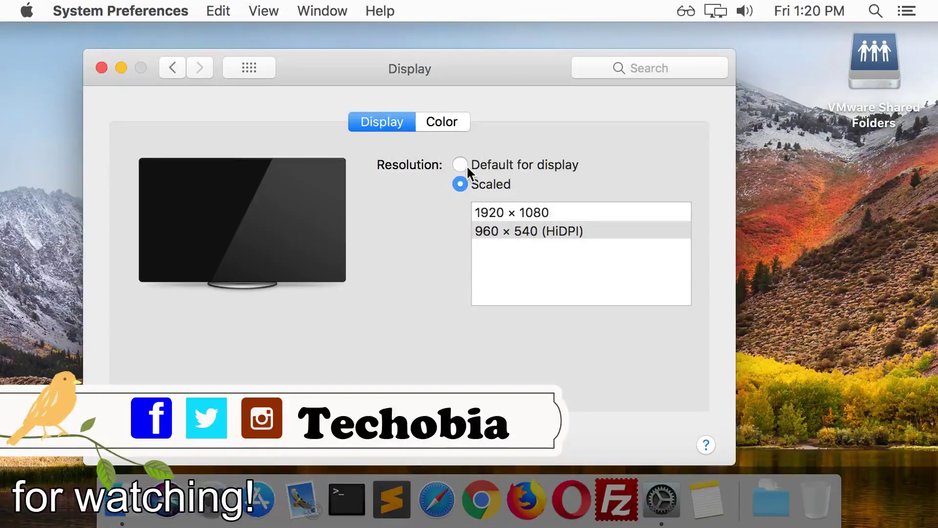
{"action": "left_click", "coordinate": [765, 228]}
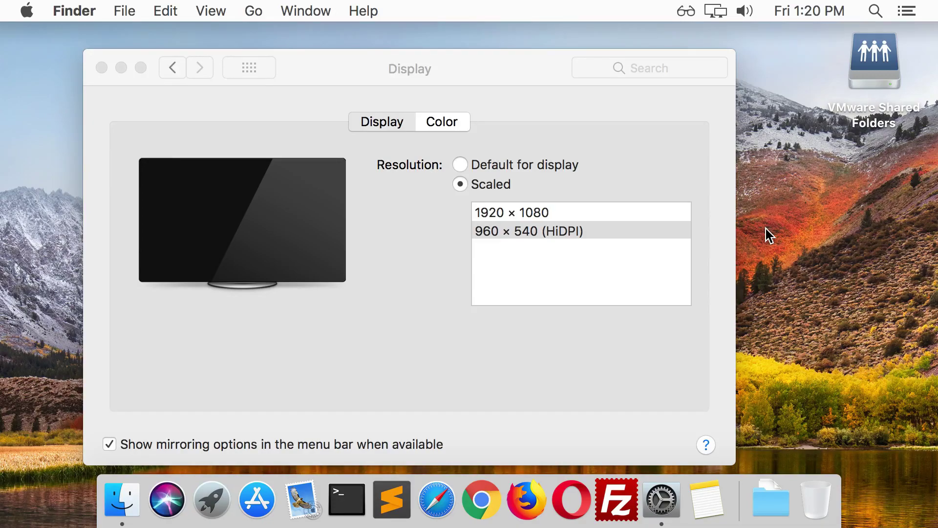
{"action": "left_click", "coordinate": [562, 217]}
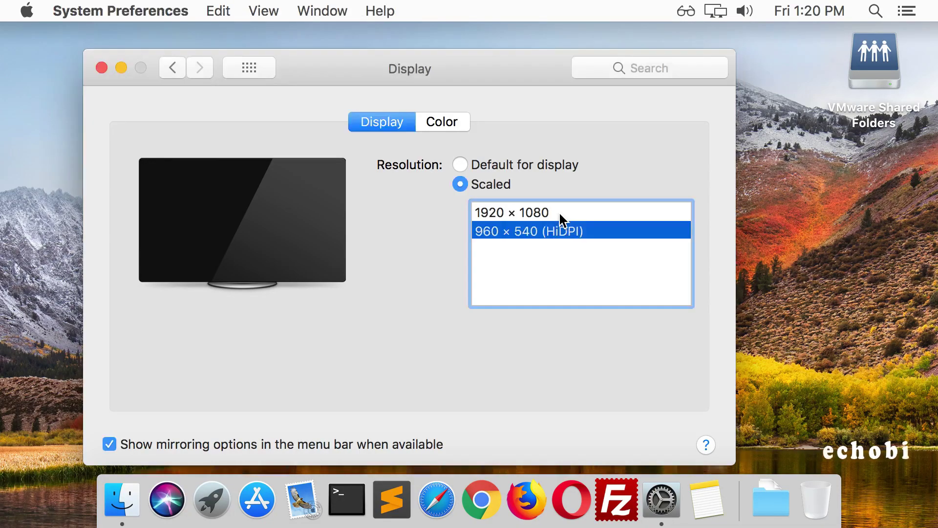
{"action": "left_click", "coordinate": [535, 212]}
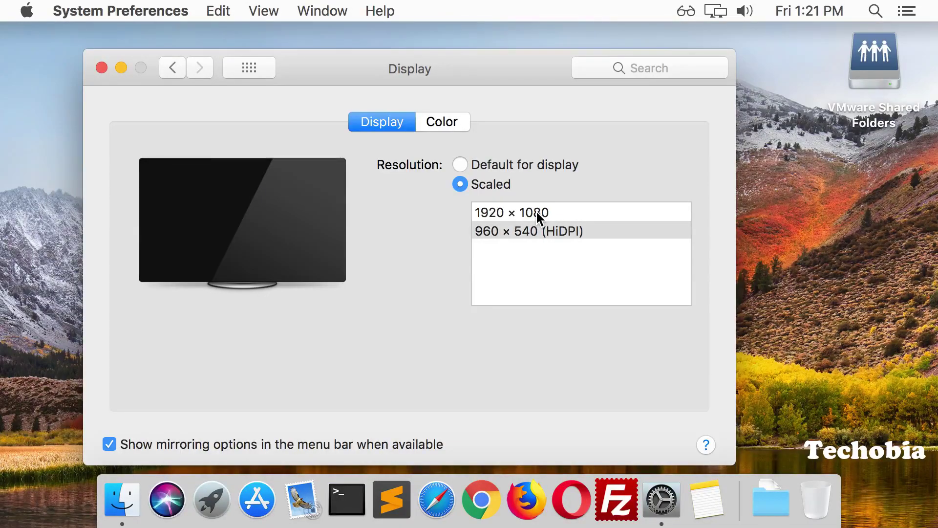
{"action": "left_click", "coordinate": [58, 238]}
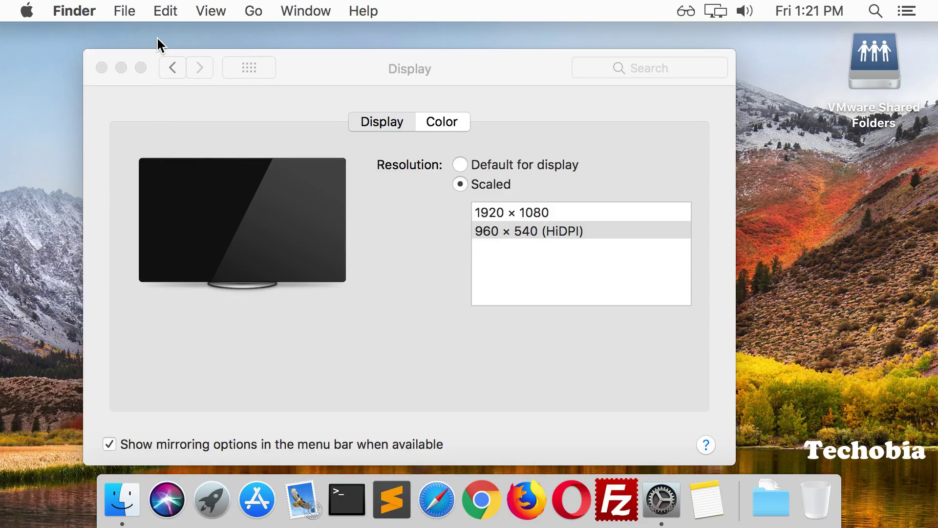
Turn off 'Automatically adjust user interface size in the virtual machine' in the VM's Display settings
{"action": "left_click", "coordinate": [160, 7]}
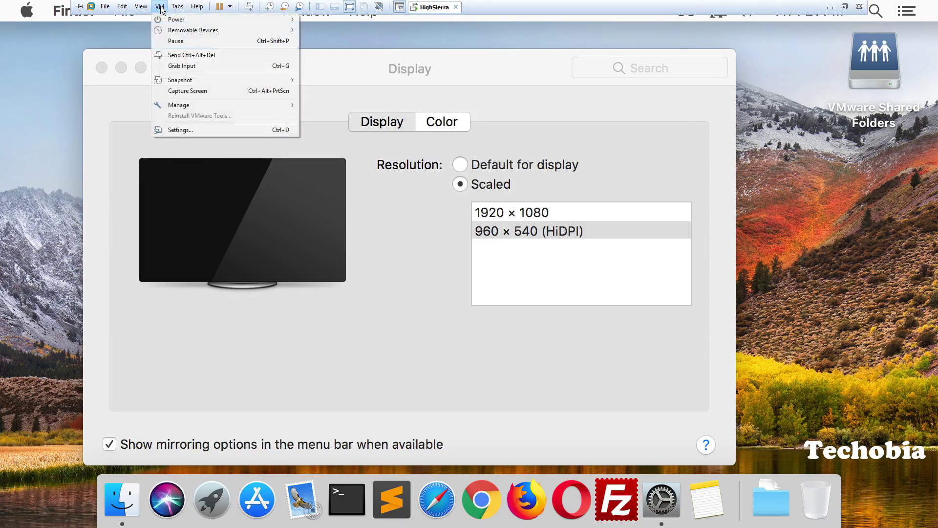
{"action": "left_click", "coordinate": [175, 129]}
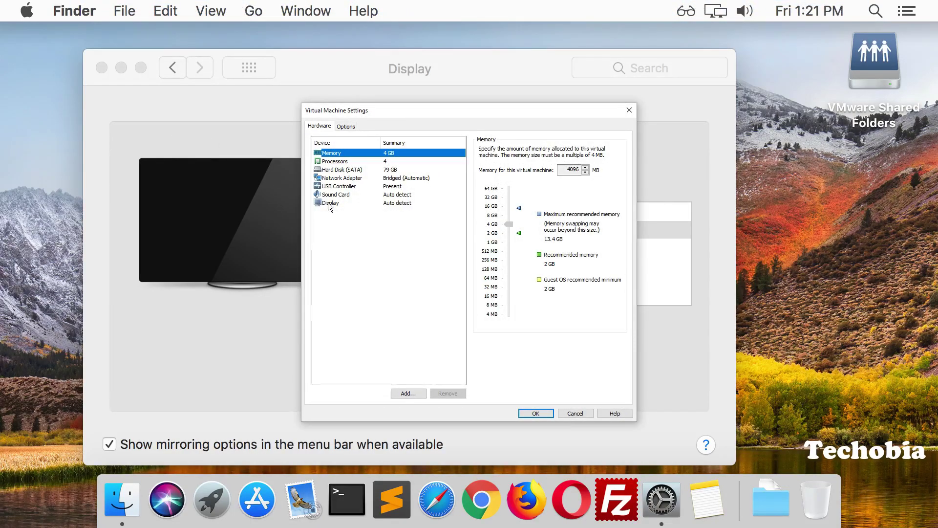
{"action": "left_click", "coordinate": [329, 204]}
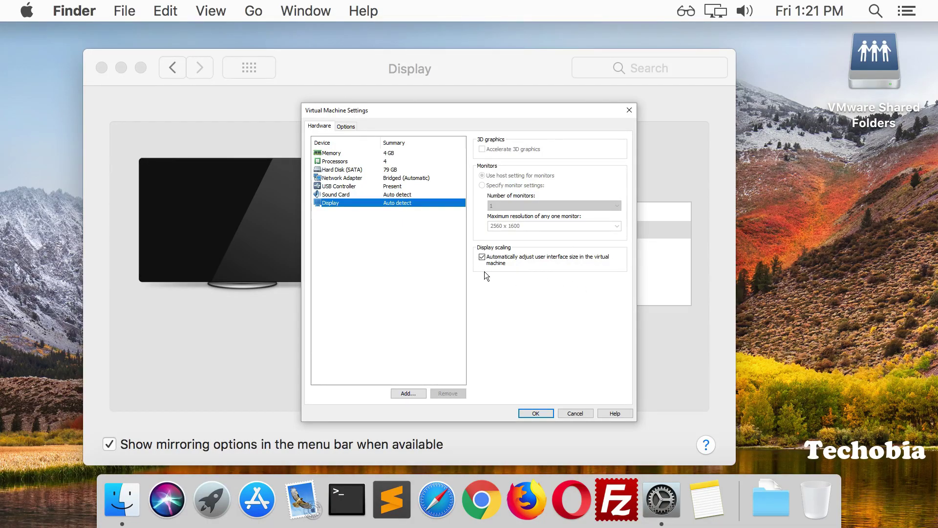
{"action": "left_click", "coordinate": [482, 258]}
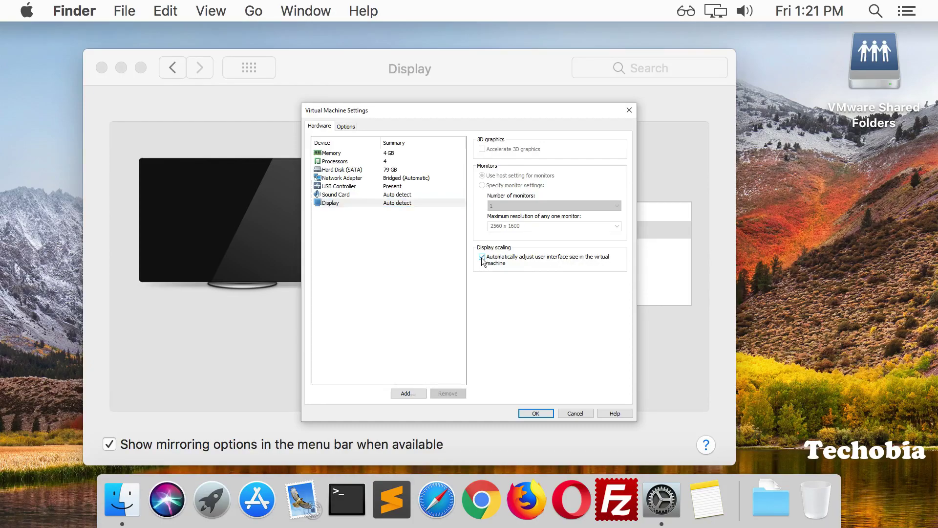
{"action": "left_click", "coordinate": [538, 412]}
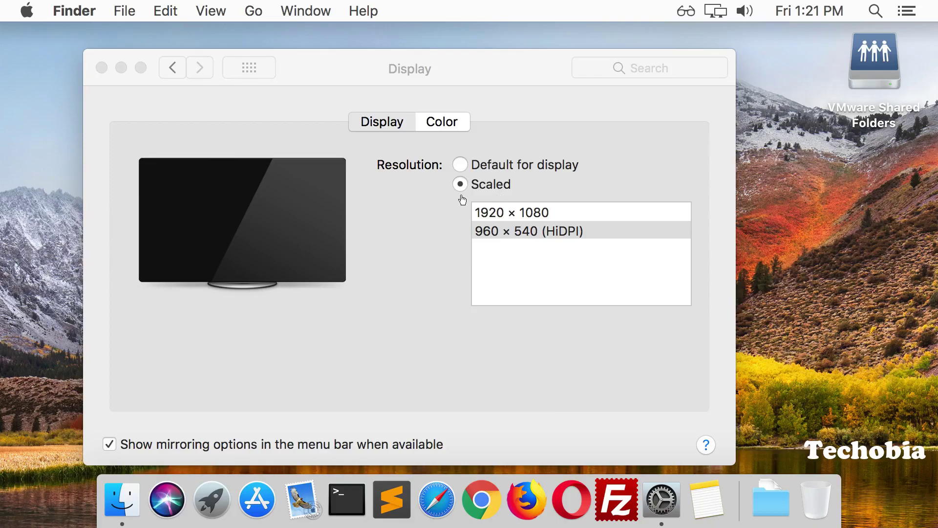
Set the display to 'Default for display' after briefly trying scaled 1920 × 1080 and 960 × 540
{"action": "left_click", "coordinate": [461, 165]}
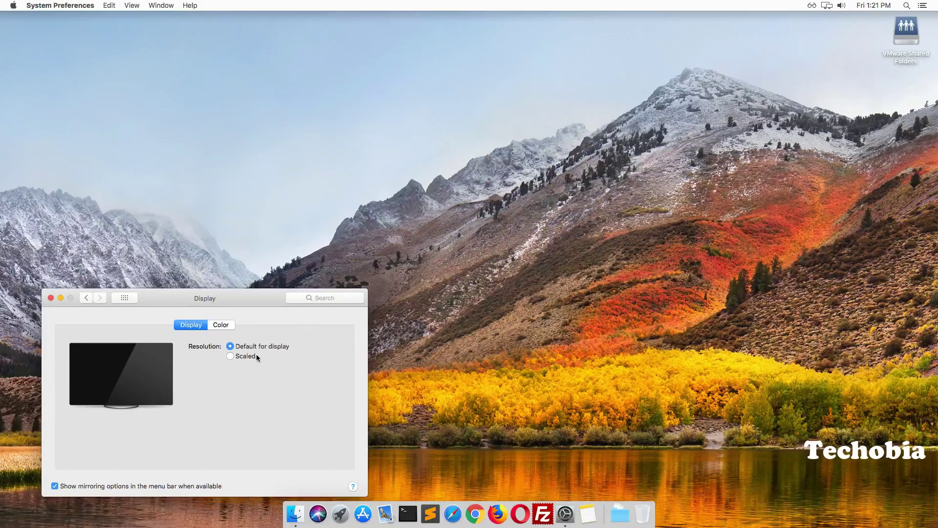
{"action": "left_click", "coordinate": [245, 356]}
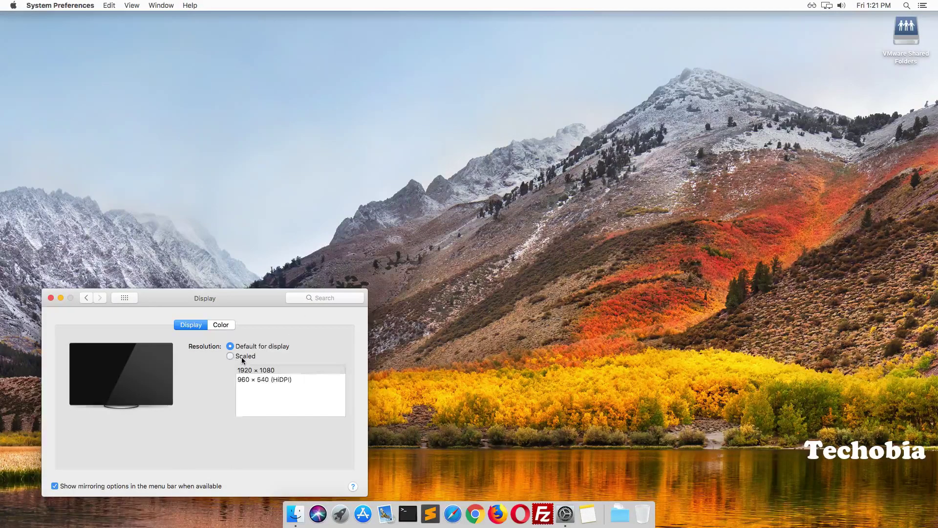
{"action": "left_click", "coordinate": [249, 373]}
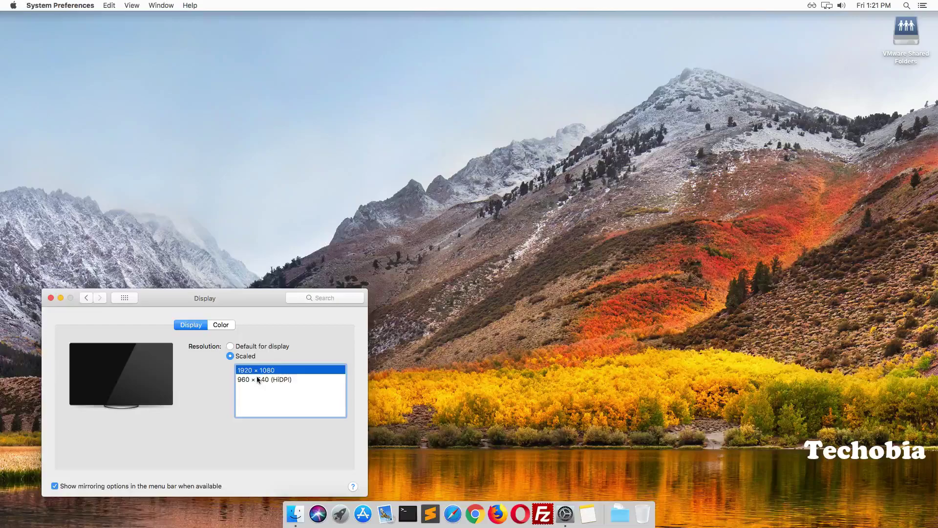
{"action": "left_click", "coordinate": [258, 380]}
{"action": "left_click", "coordinate": [277, 359]}
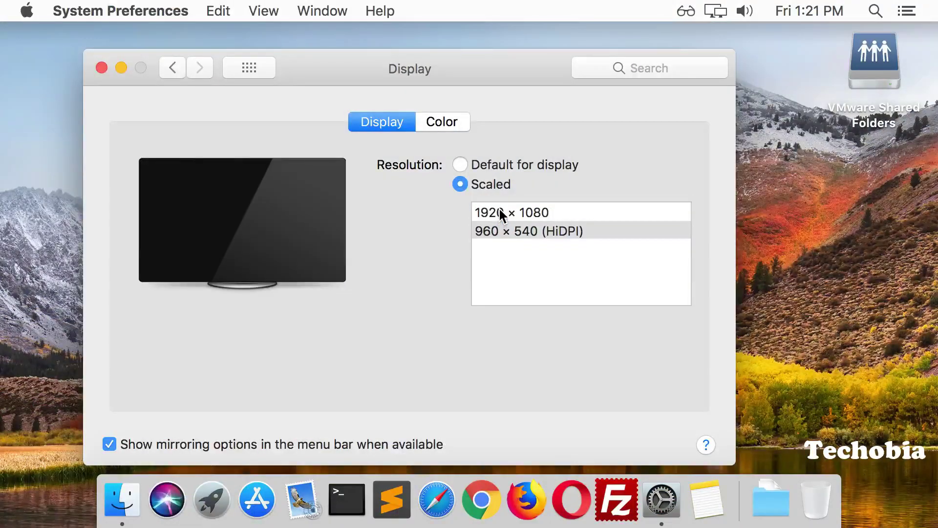
{"action": "left_click", "coordinate": [499, 212]}
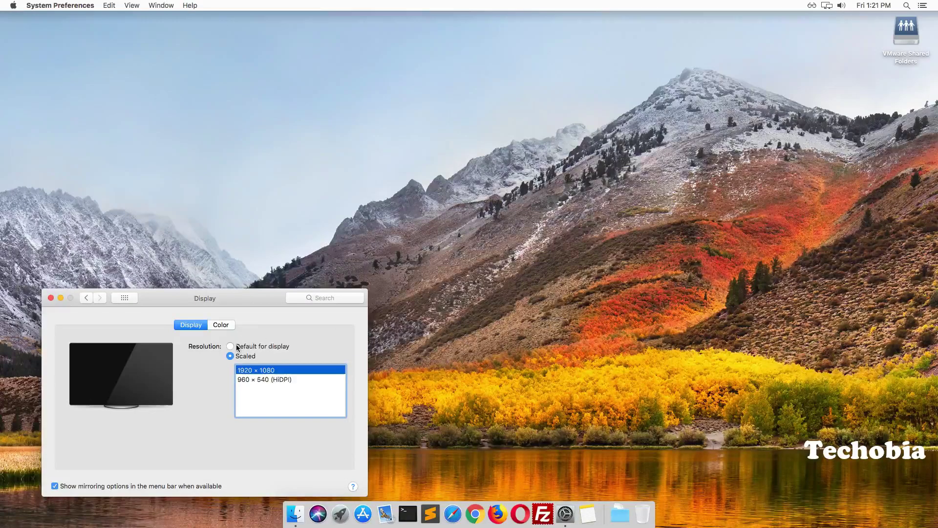
{"action": "left_click", "coordinate": [236, 345]}
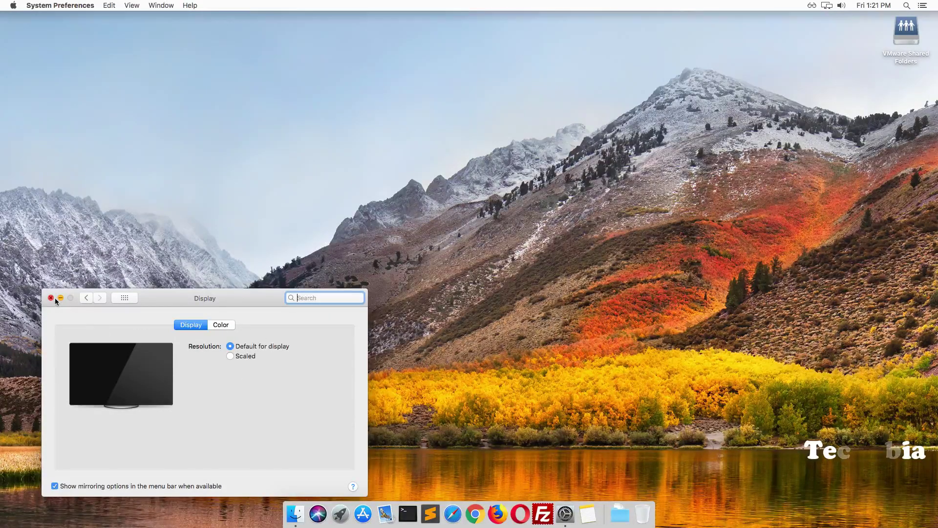